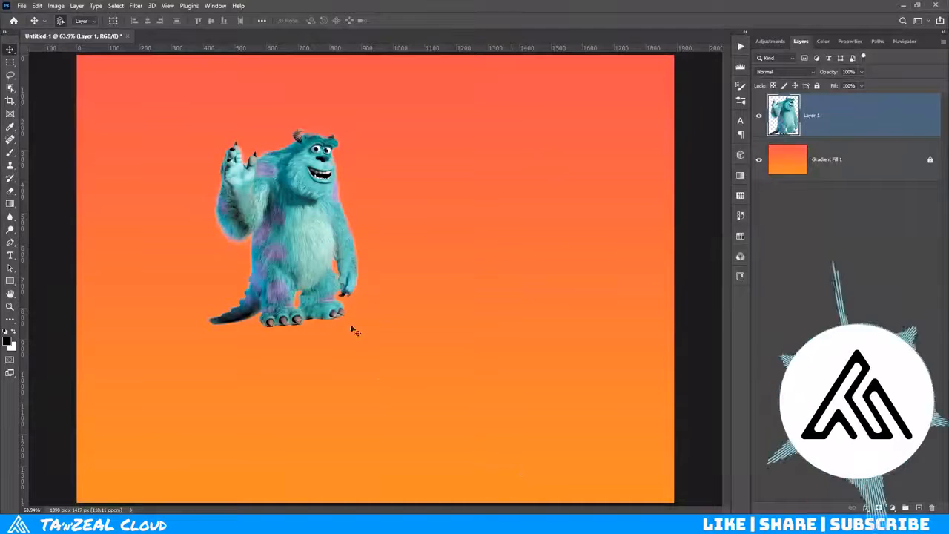
Move the cut-out monster on Layer 1 toward the centre of the gradient canvas.
drag(311, 231, 365, 236)
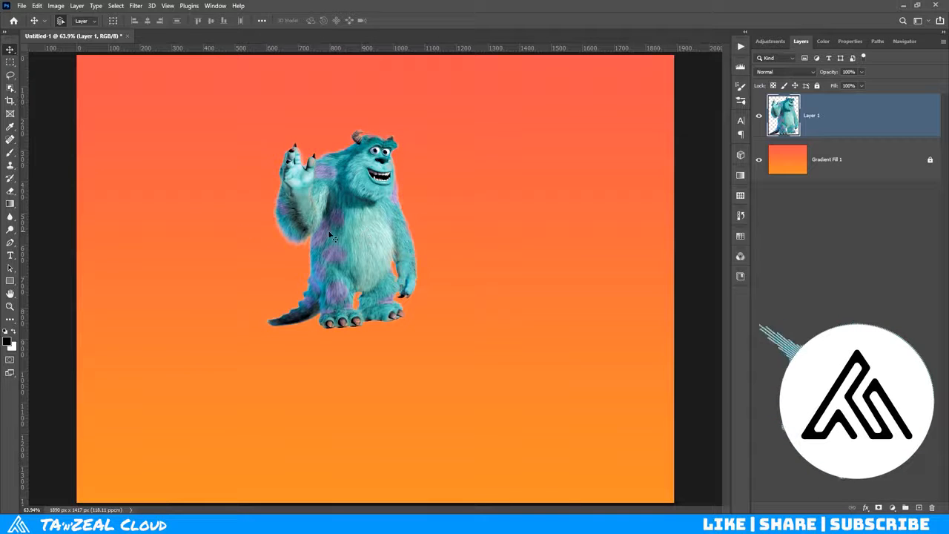
click(9, 268)
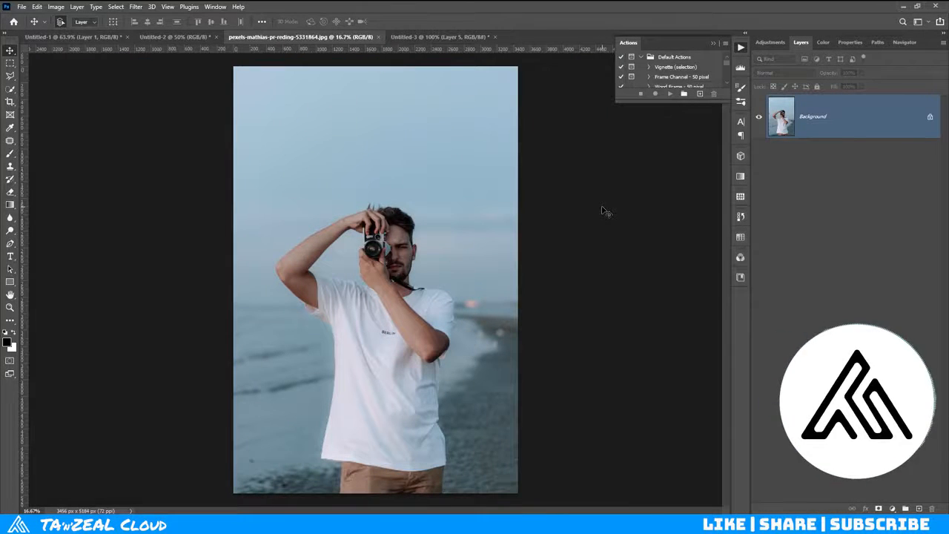
Select the man in the beach photo with a rectangular marquee reaching the photo's lower edge, dropping and restoring the selection once.
click(9, 64)
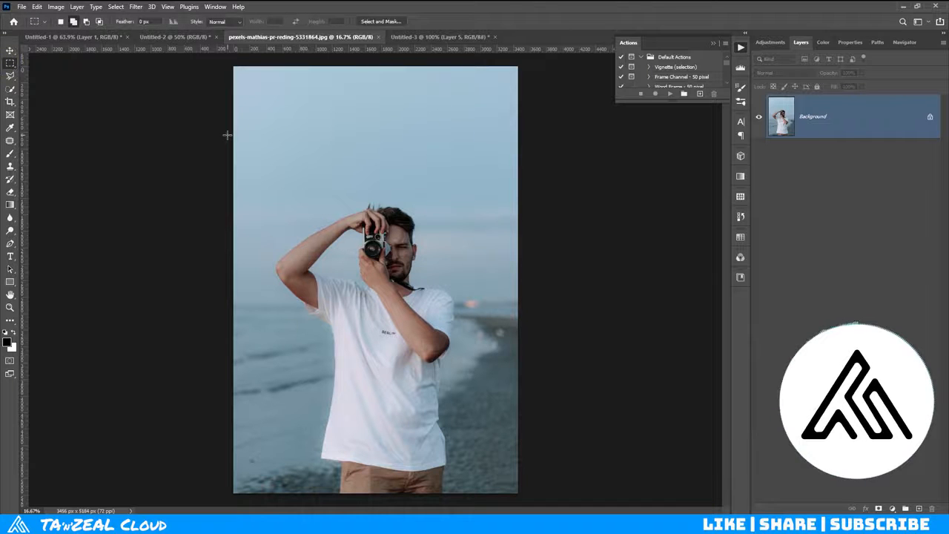
drag(256, 157, 486, 493)
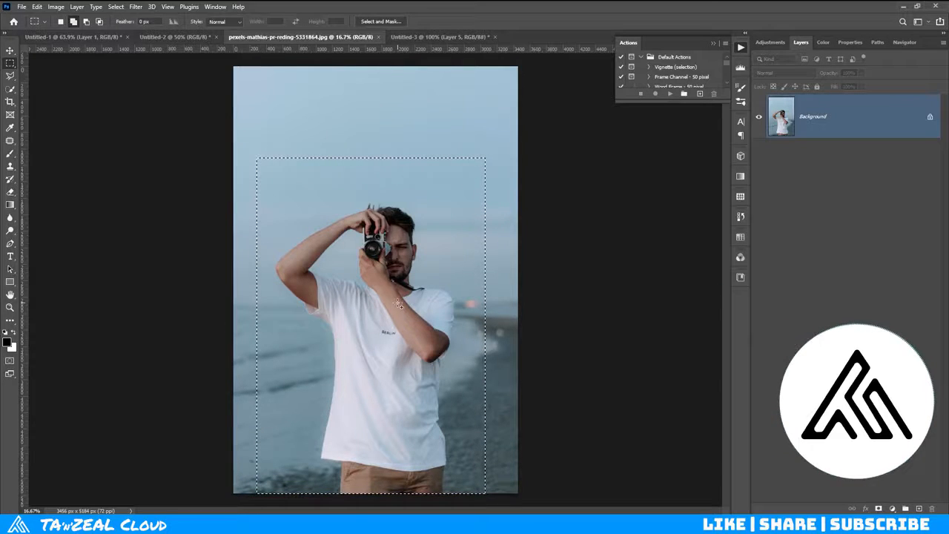
key(v)
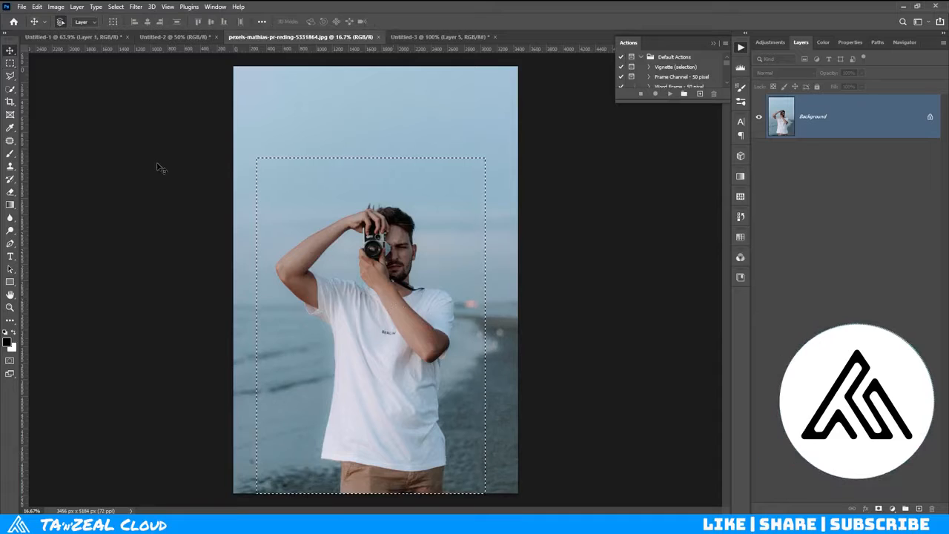
mouse_move(318, 229)
mouse_down()
mouse_move(308, 193)
mouse_move(346, 162)
mouse_move(376, 213)
mouse_move(325, 246)
mouse_move(318, 231)
mouse_up()
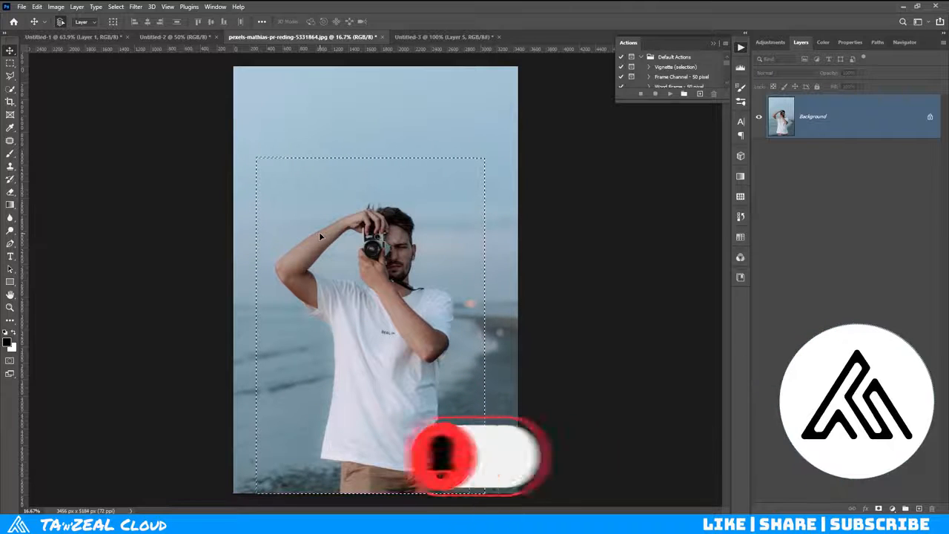
key(ctrl+d)
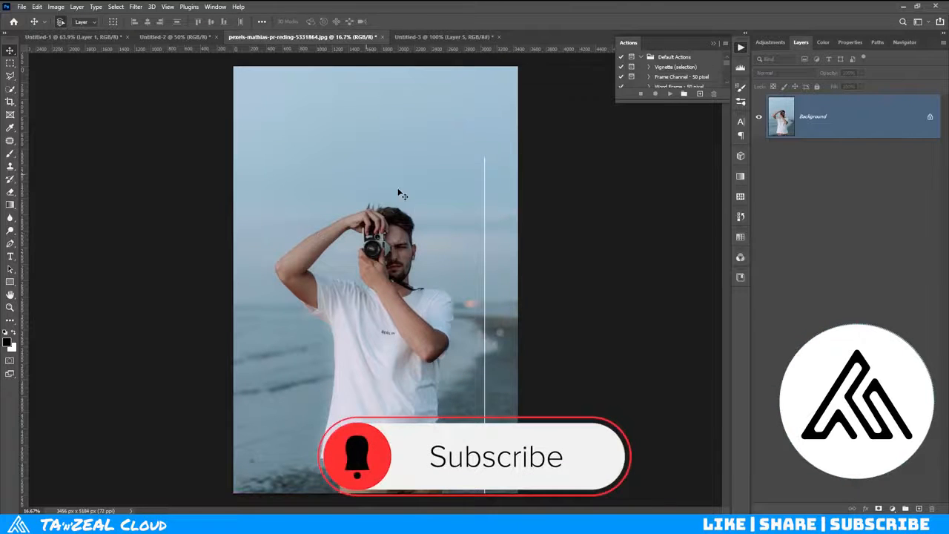
key(ctrl+shift+d)
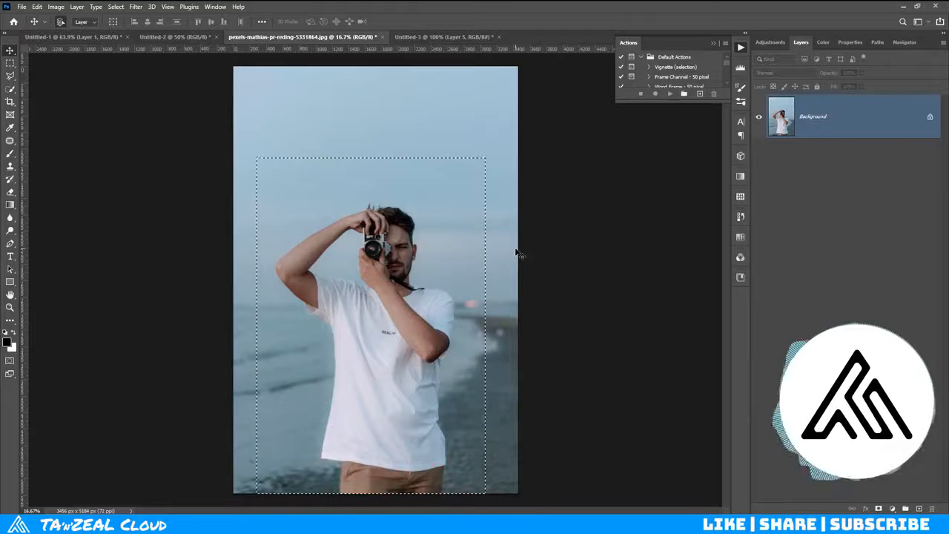
Copy the selected area of the photo to a new layer and load that layer's outline as a selection.
key(ctrl+j)
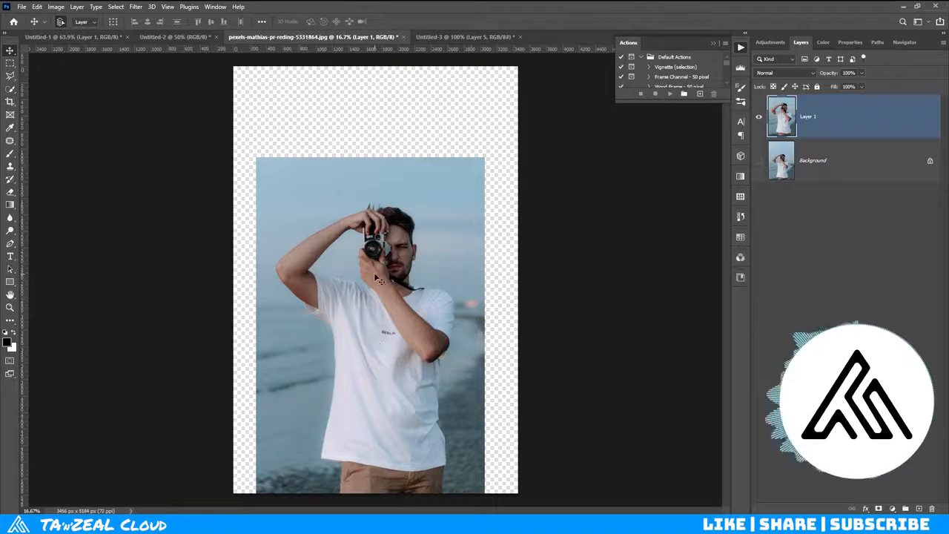
click(759, 161)
ctrl+click(780, 127)
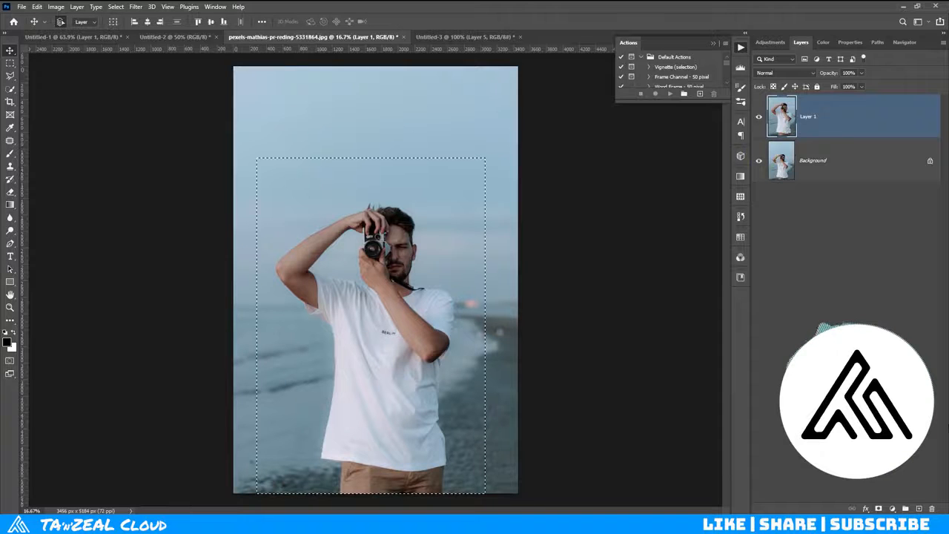
Delete the copied layer and fill the rectangular selection with black on a new empty layer.
click(933, 509)
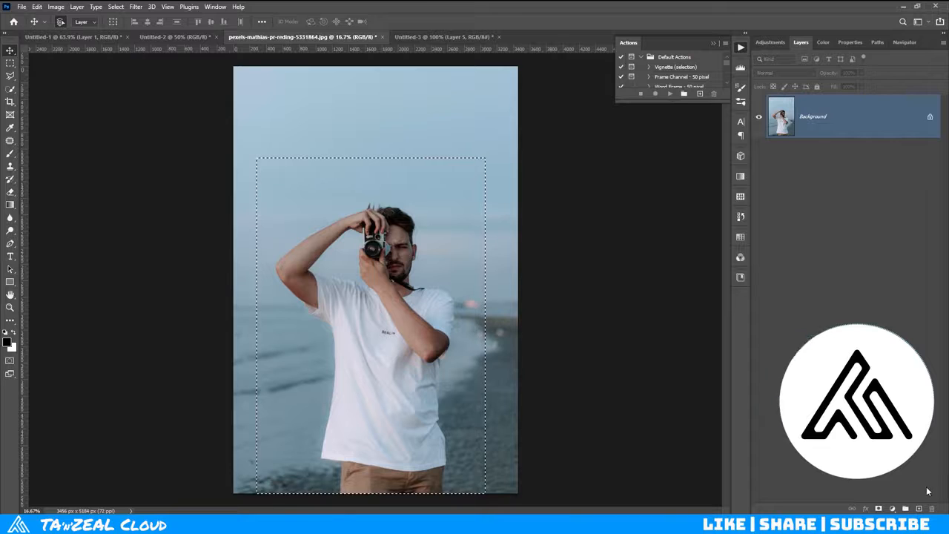
click(919, 509)
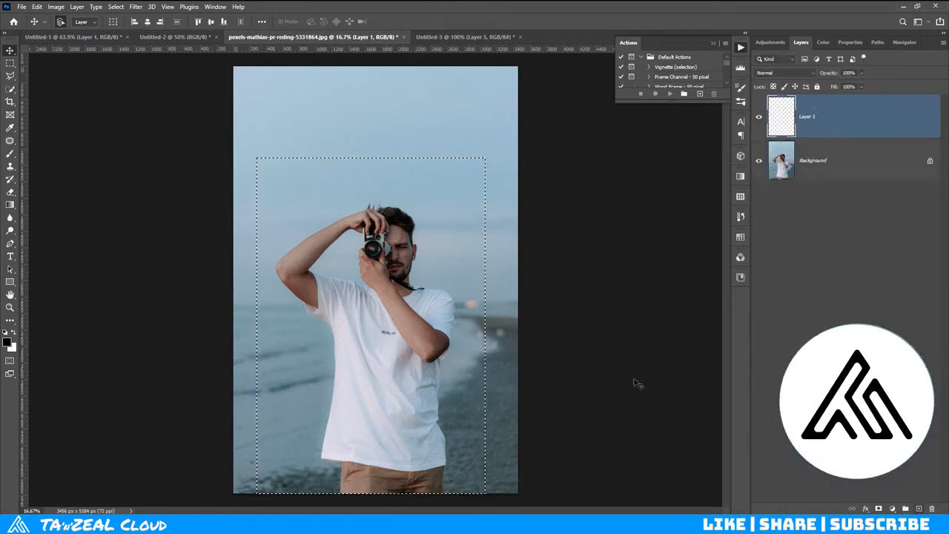
click(6, 158)
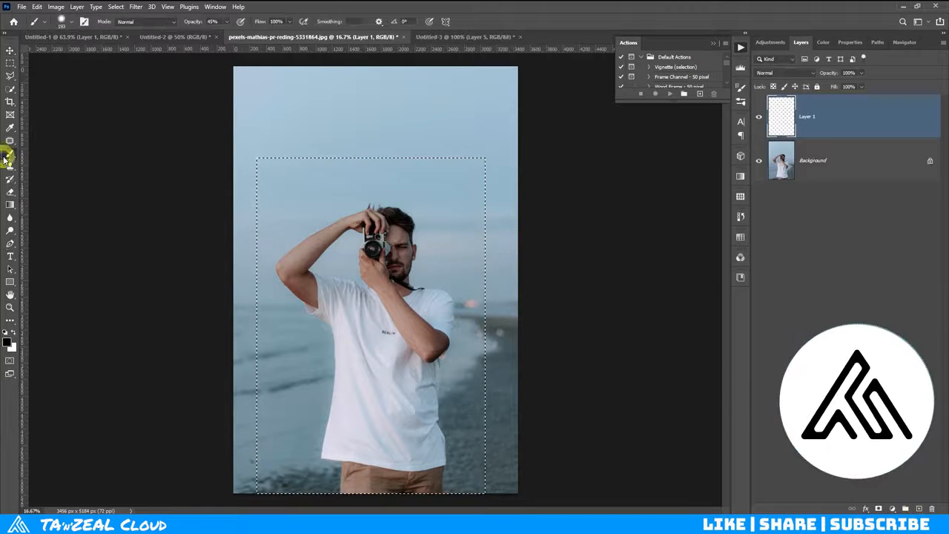
mouse_move(296, 138)
mouse_down()
mouse_move(393, 106)
mouse_move(423, 172)
mouse_move(296, 248)
mouse_up()
key(alt+BackSpace)
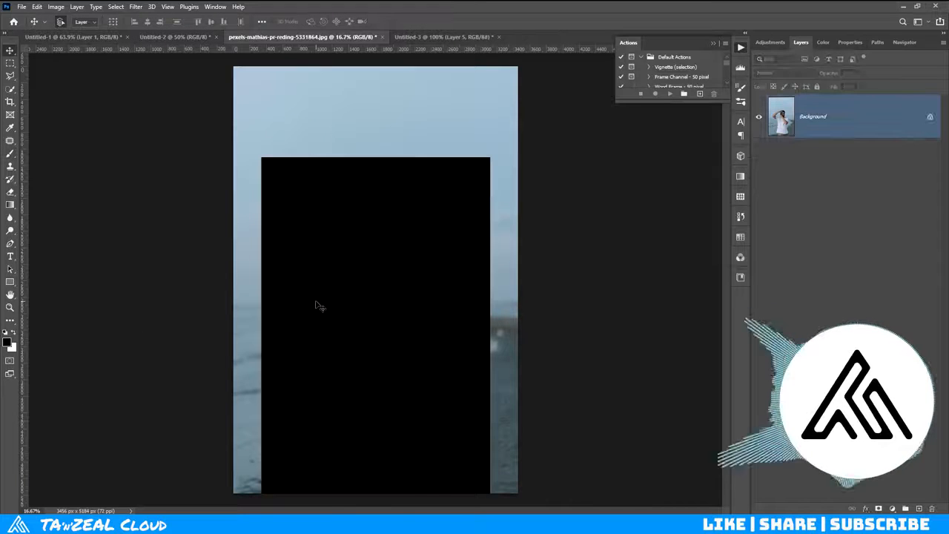
Draw an elliptical marquee around the man, extending to the photo's lower edge.
click(10, 62)
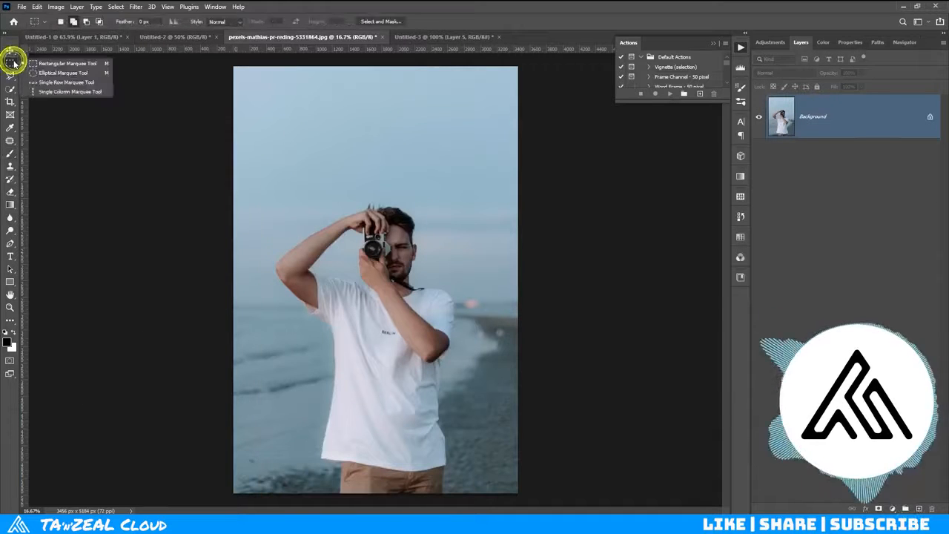
click(63, 72)
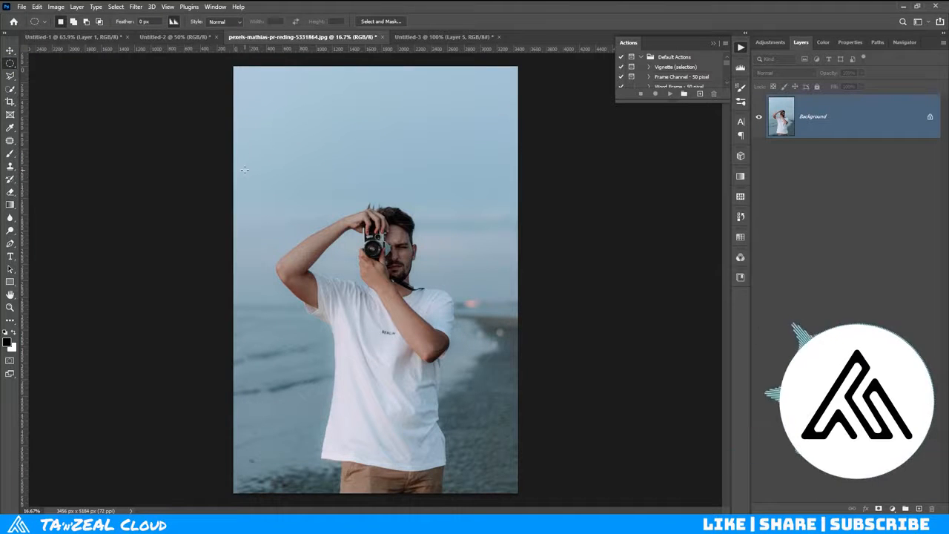
drag(244, 170, 506, 494)
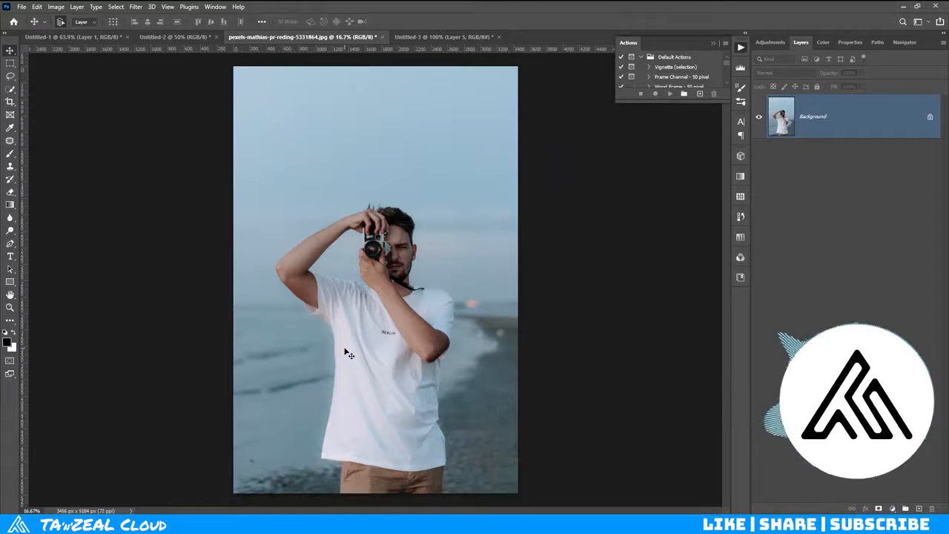
Draw a loose freehand Lasso selection around the man's whole figure, and deselect it.
click(10, 76)
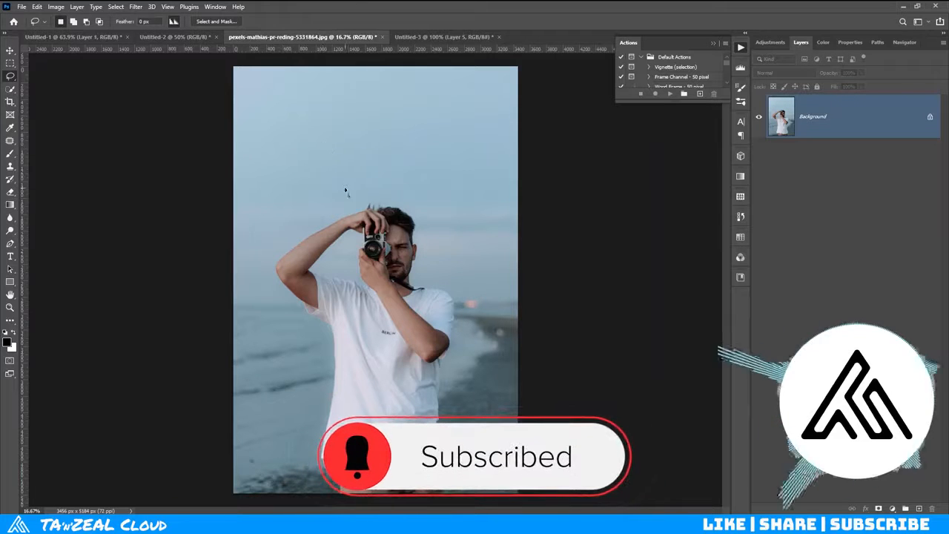
mouse_move(352, 196)
mouse_down()
mouse_move(285, 223)
mouse_move(269, 245)
mouse_move(317, 341)
mouse_up()
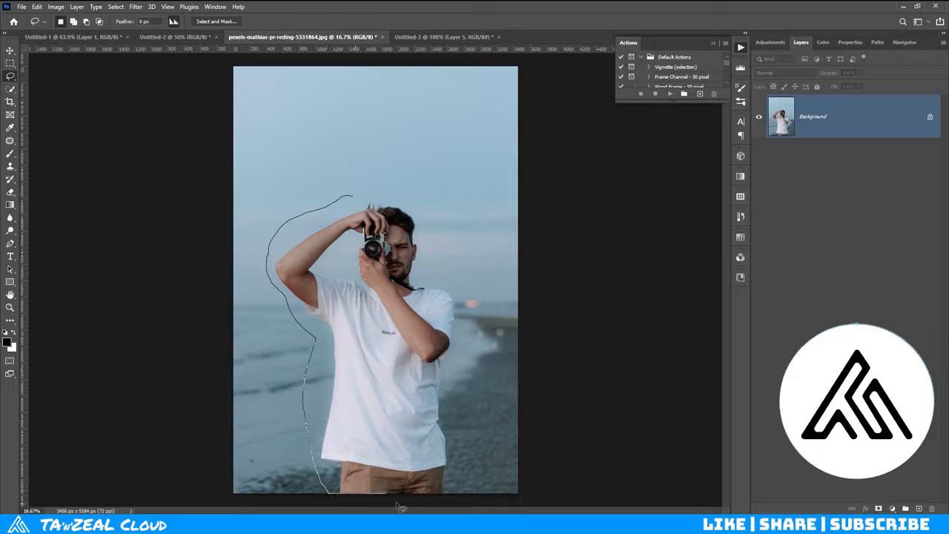
mouse_move(479, 401)
mouse_down()
mouse_move(483, 340)
mouse_move(450, 236)
mouse_up()
drag(430, 199, 430, 198)
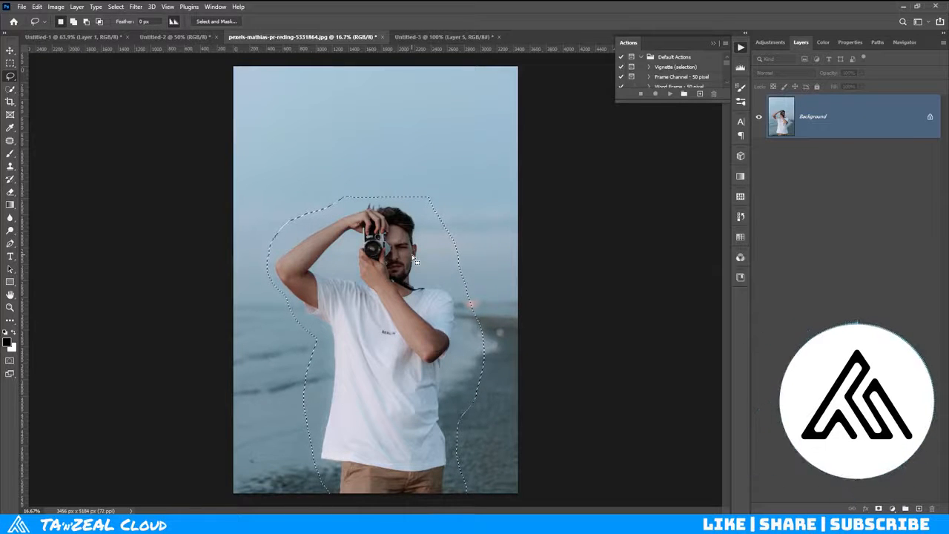
key(ctrl+d)
Outline the man's head, shoulder and elbow with straight Polygonal Lasso segments.
right_click(10, 77)
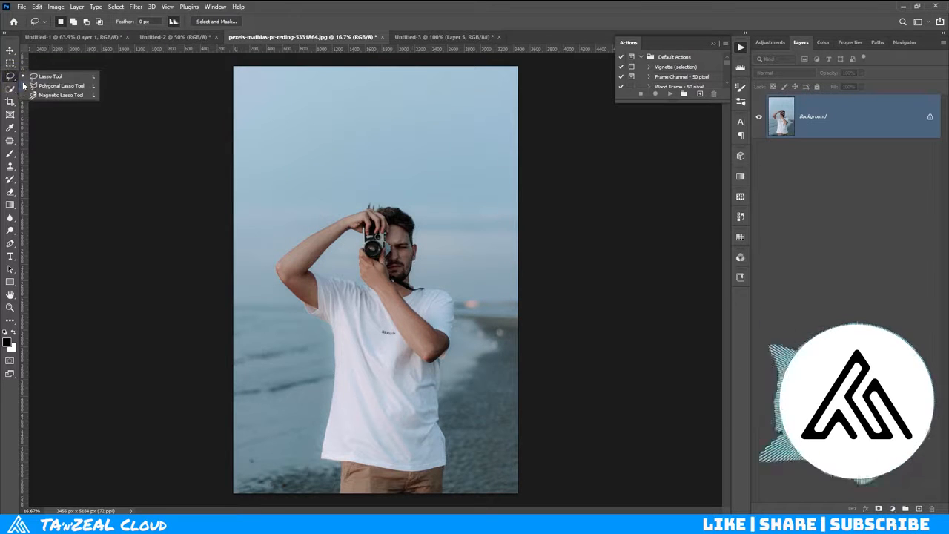
click(59, 86)
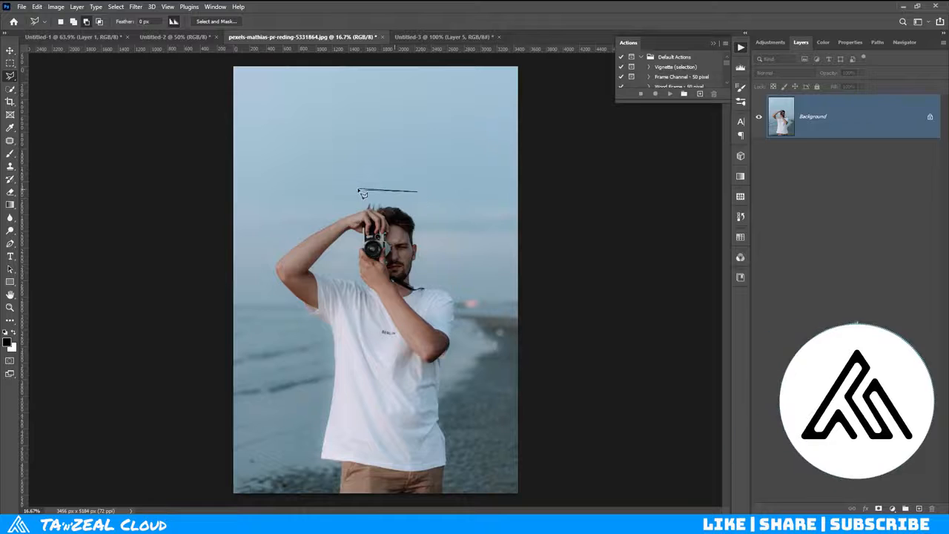
click(445, 225)
click(460, 296)
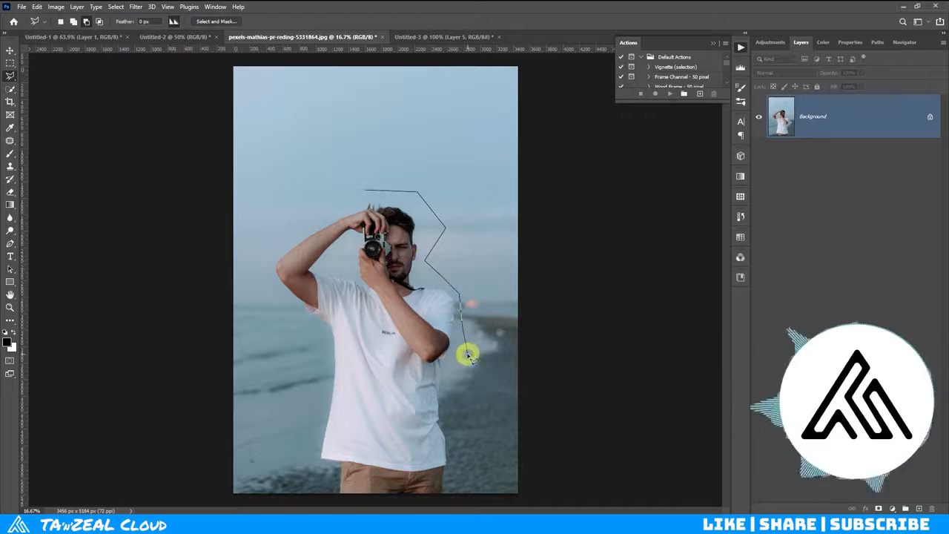
click(465, 402)
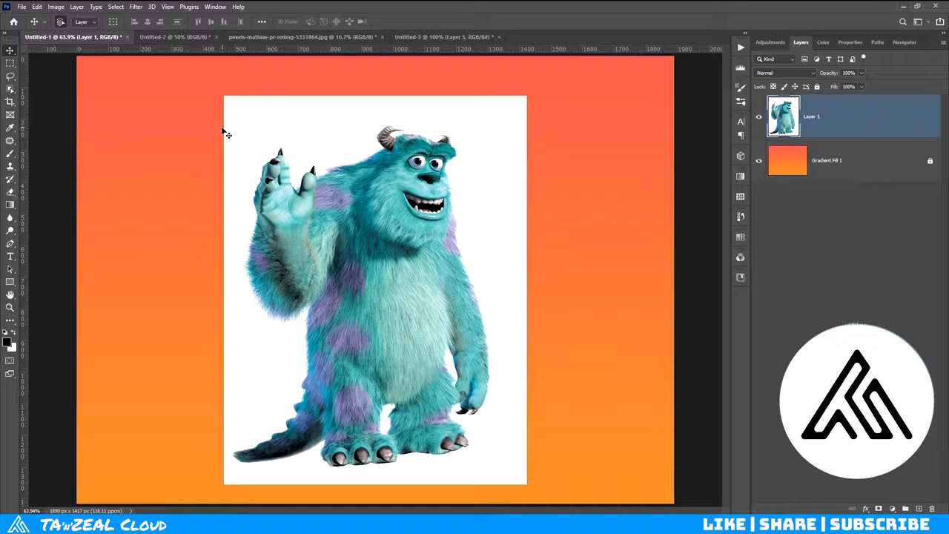
Select the whole monster on Layer 1 in Untitled-1 with the Object Selection tool in Rectangle mode, and inspect the selection edges.
click(9, 90)
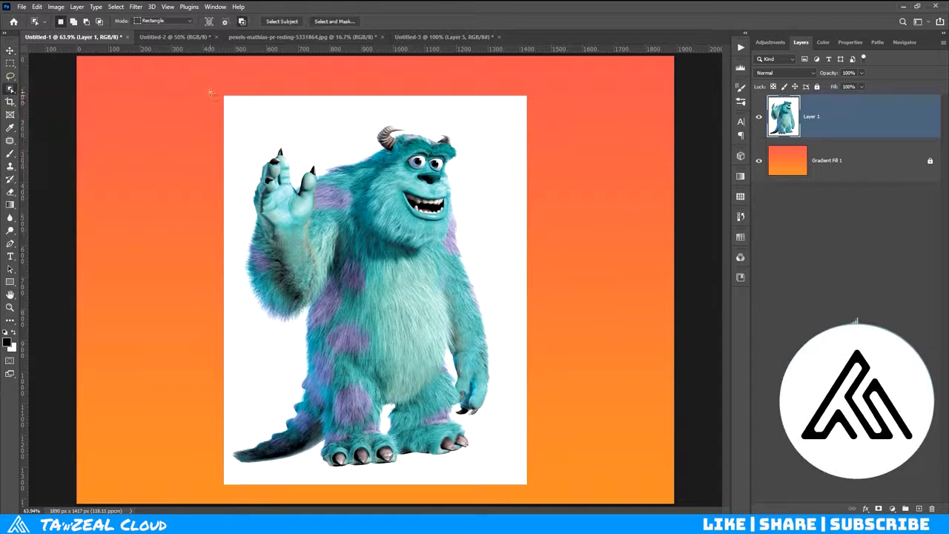
drag(222, 94, 530, 484)
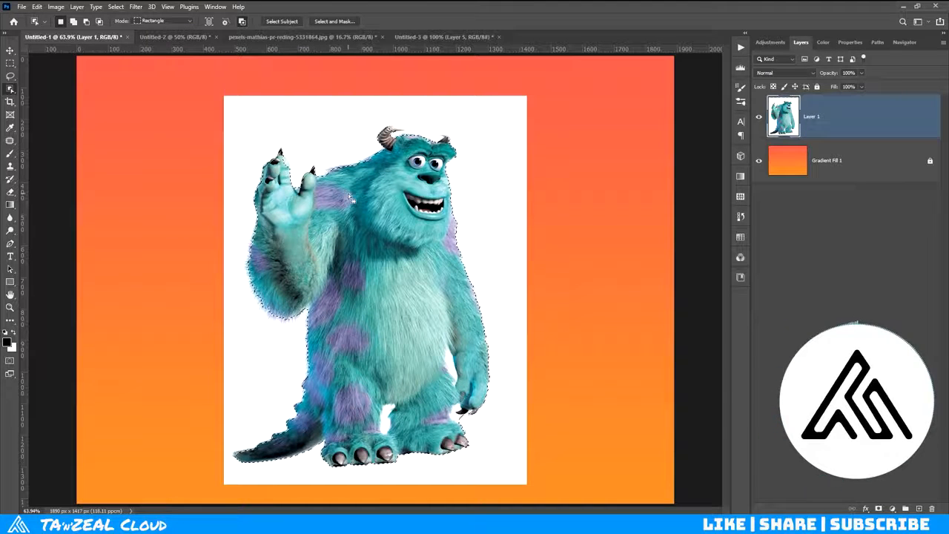
key(ctrl+minus)
key(ctrl+plus)
key(ctrl+plus)
scroll(519, 398, down, 2)
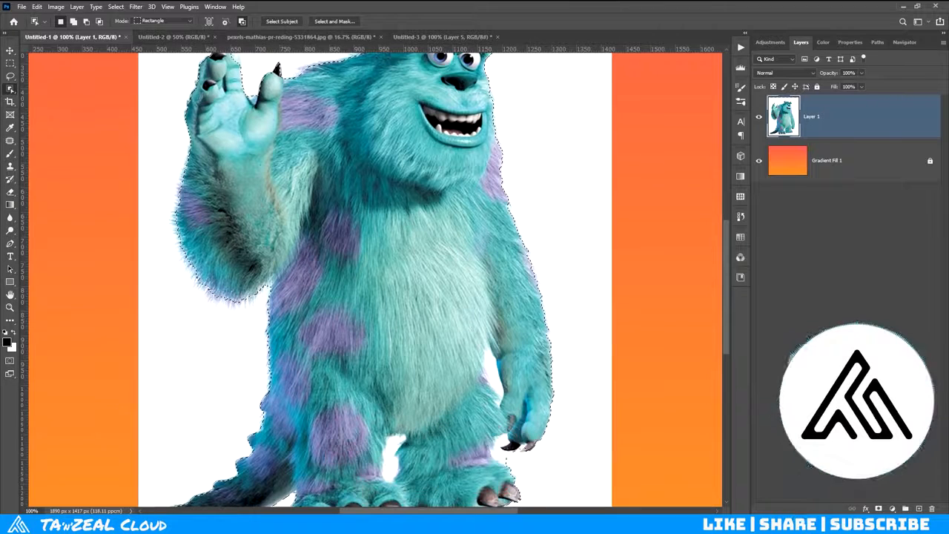
Set up the Quick Selection tool to subtract, with a 12 px brush, 79% hardness and 28% spacing.
right_click(11, 87)
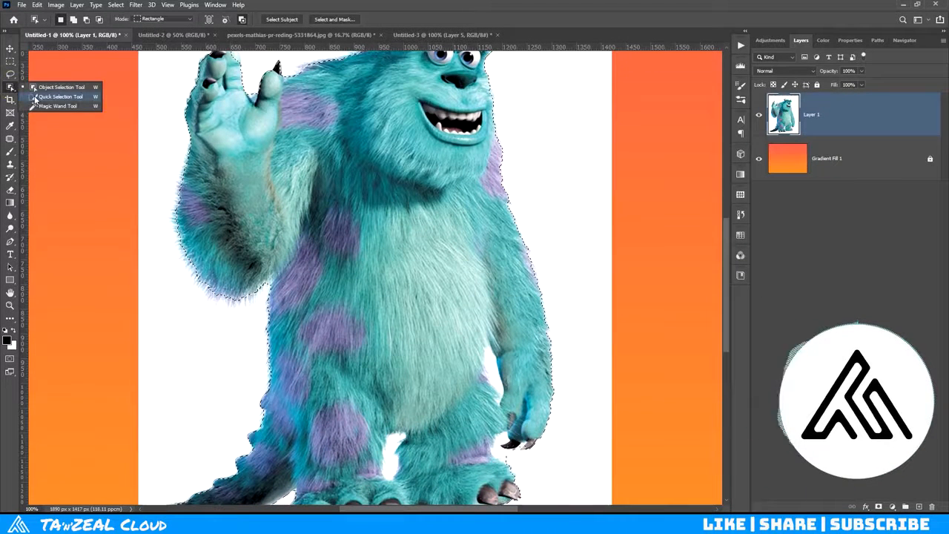
click(59, 97)
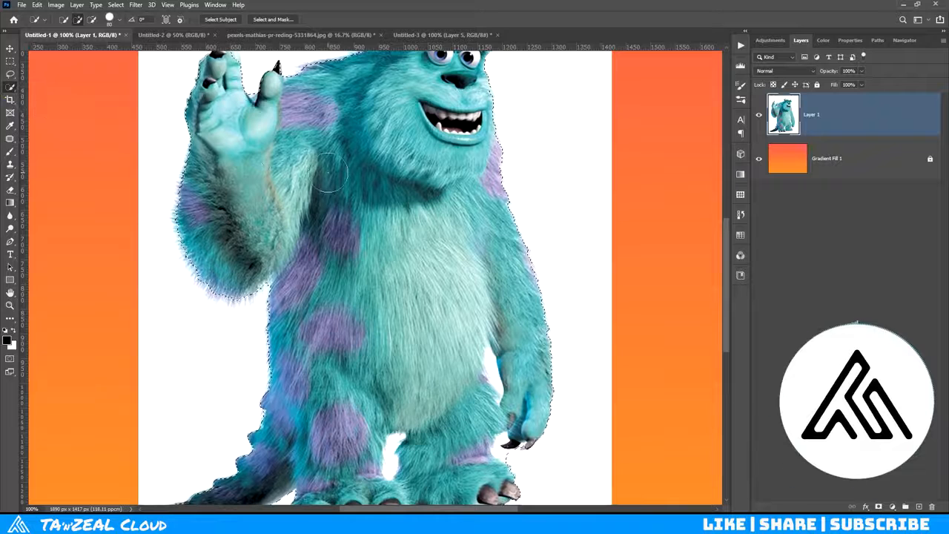
click(92, 20)
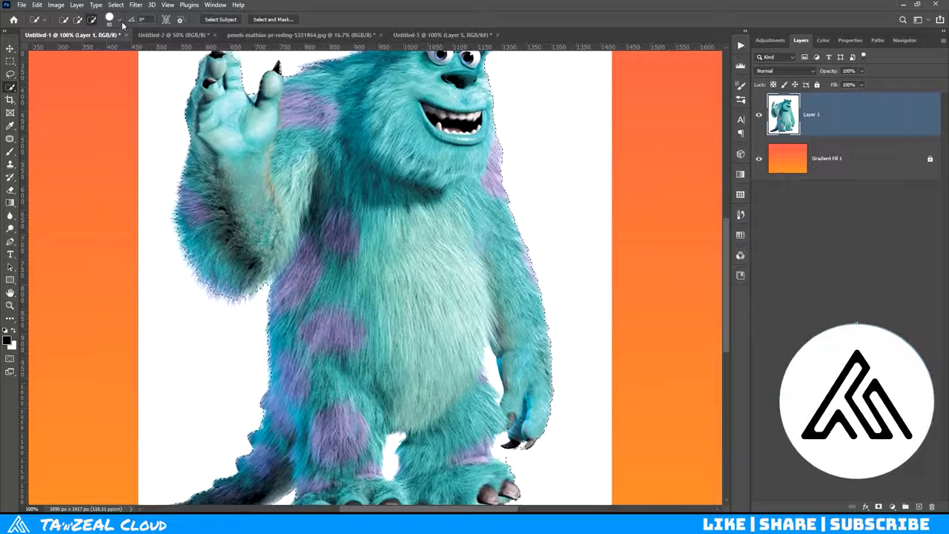
click(120, 21)
drag(95, 47, 78, 49)
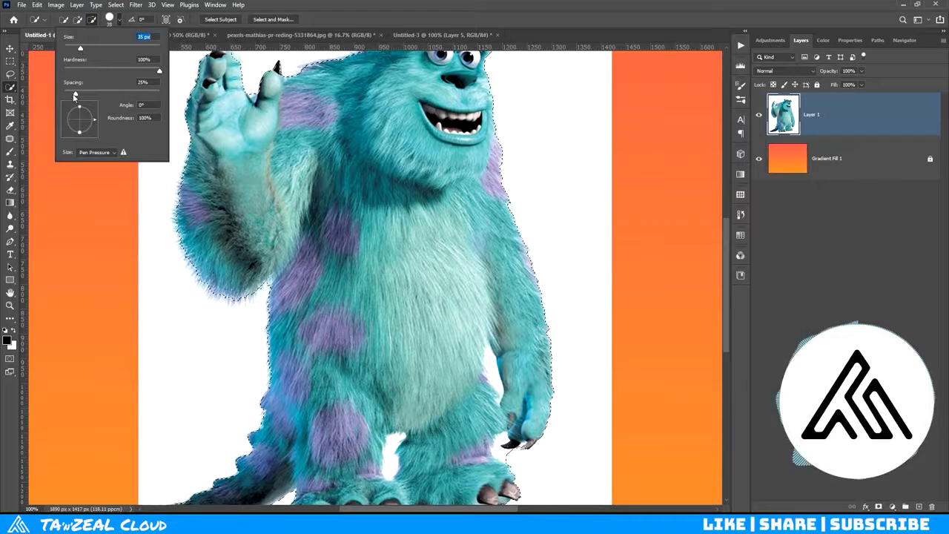
drag(74, 95, 77, 94)
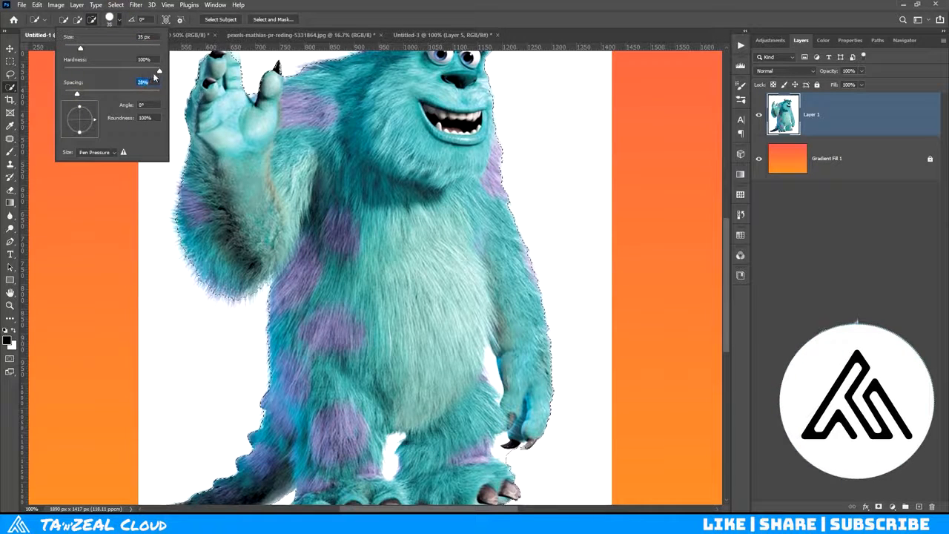
drag(156, 71, 146, 72)
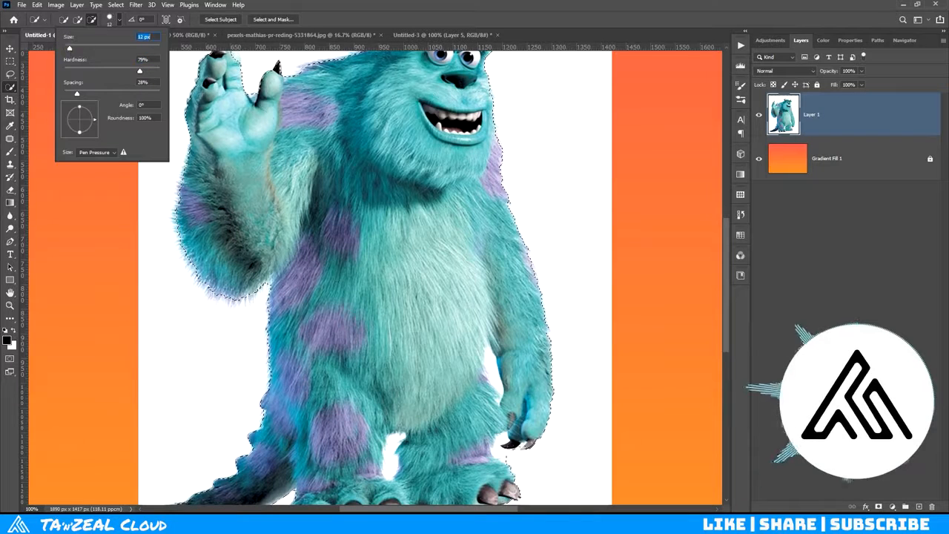
Subtract the stray area below the monster's lowered hand from the selection, copy the selected monster to a new layer, and hide Layer 1.
click(507, 453)
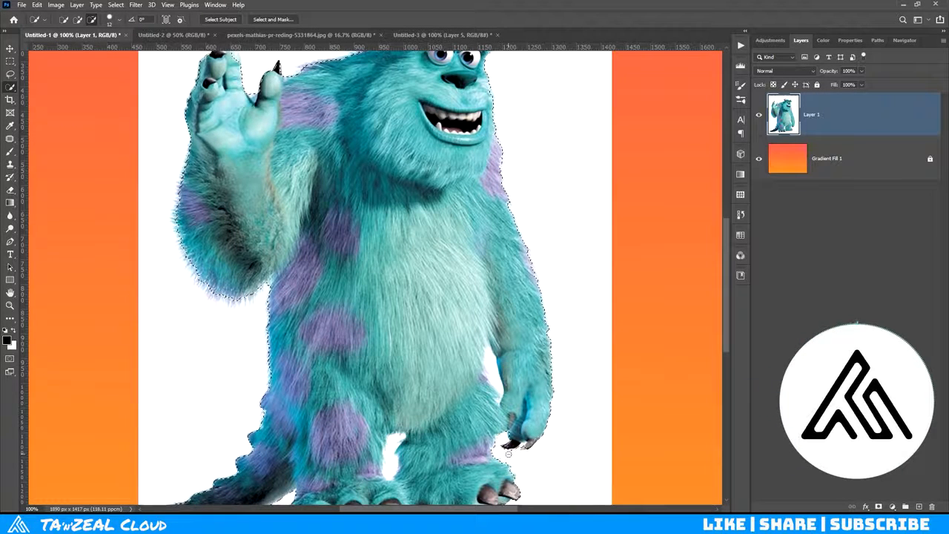
scroll(512, 463, down, 2)
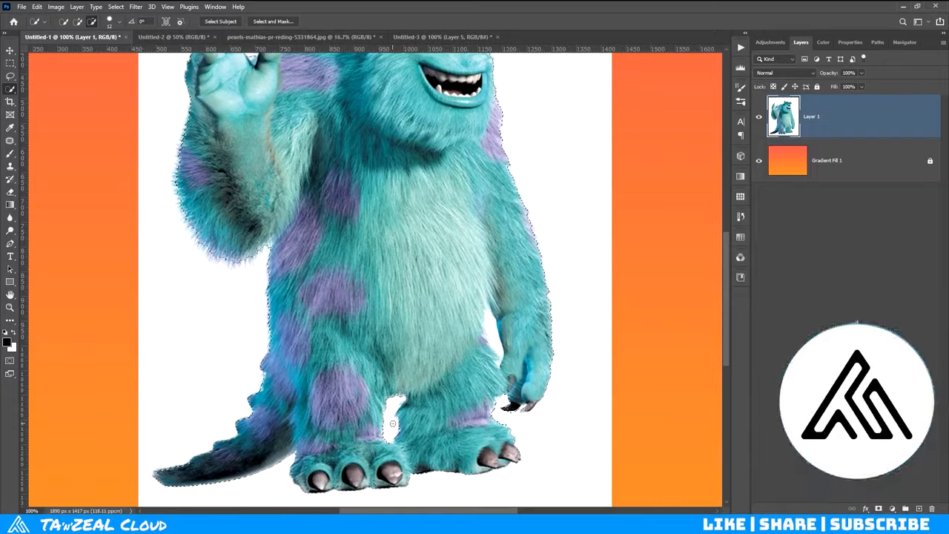
key(ctrl+j)
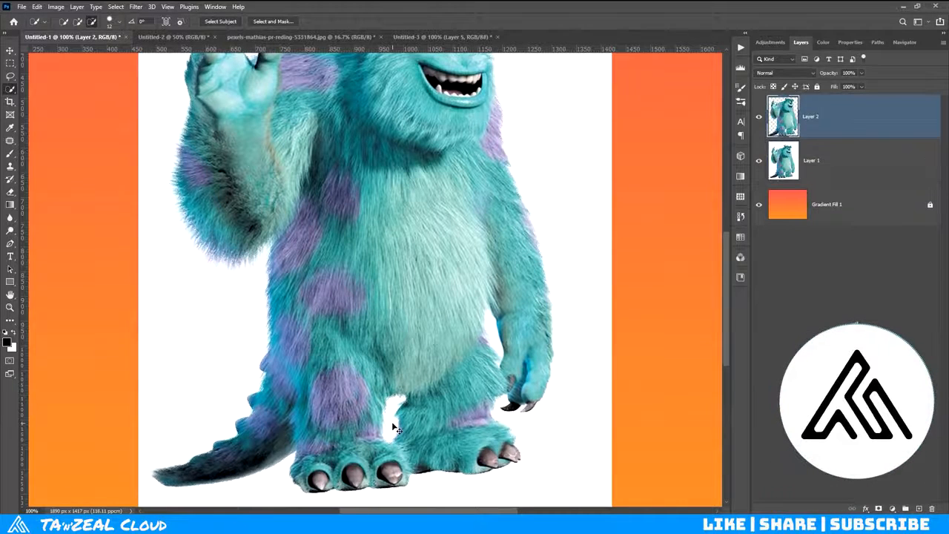
click(758, 164)
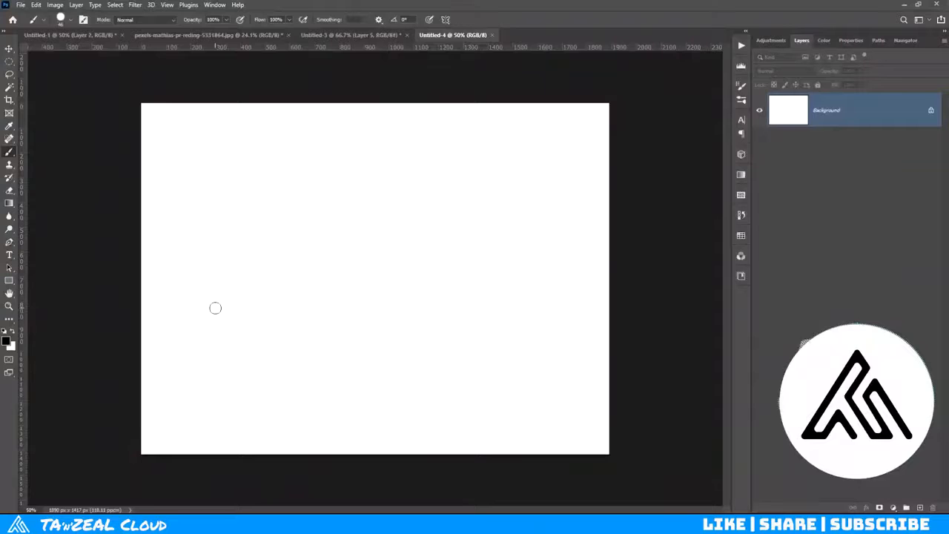
Try a brush stroke across the blank Untitled-4 canvas, and undo it.
mouse_move(211, 227)
mouse_down()
mouse_move(240, 265)
mouse_move(331, 214)
mouse_move(386, 253)
mouse_move(447, 213)
mouse_move(510, 253)
mouse_move(528, 289)
mouse_up()
key(ctrl+z)
right_click(327, 235)
Add an empty layer above Layer 2 in Untitled-1, and set the brush to 90% opacity and 40% hardness.
key(ctrl+Tab)
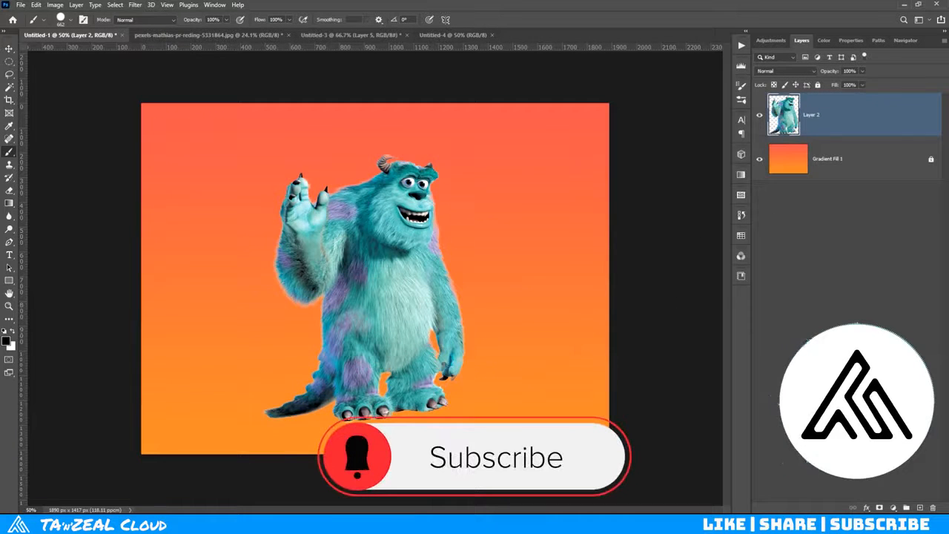
click(920, 509)
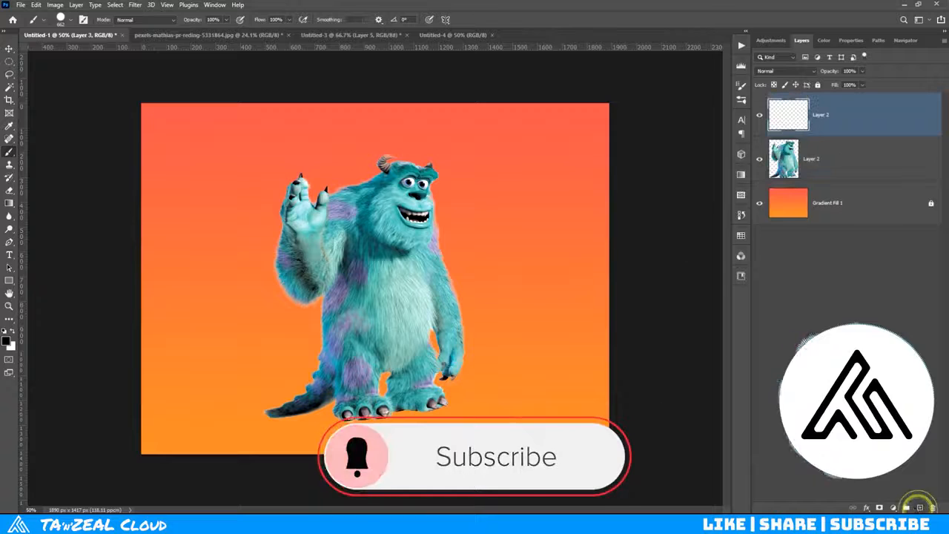
mouse_move(194, 20)
mouse_down()
mouse_move(181, 30)
mouse_move(198, 29)
mouse_up()
right_click(346, 207)
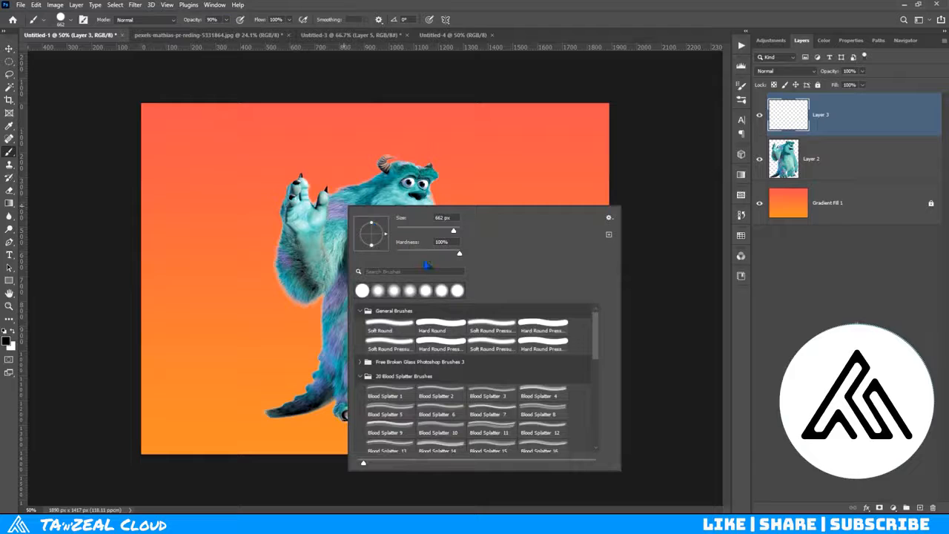
drag(438, 253, 423, 256)
click(57, 220)
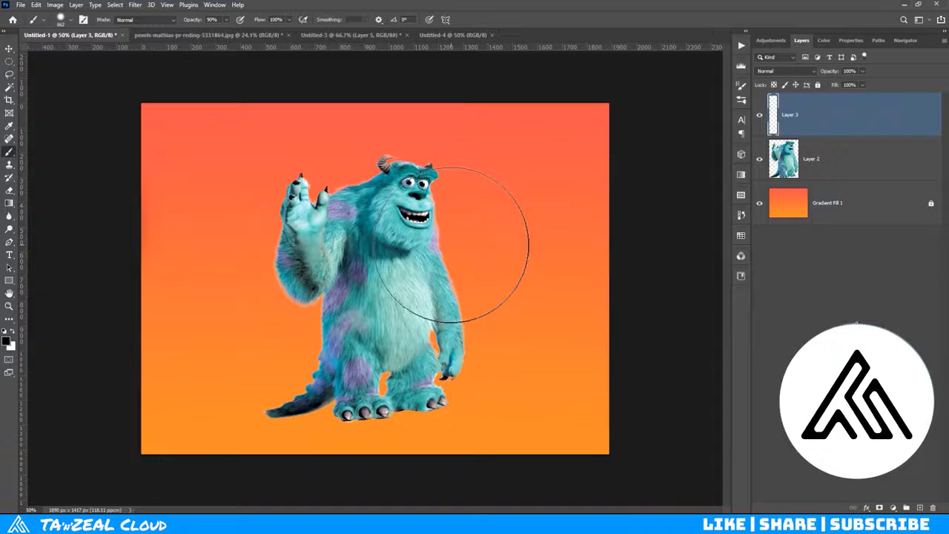
Flatten the brush tip into a wide, low ellipse, and try a dab at the monster's feet.
right_click(454, 248)
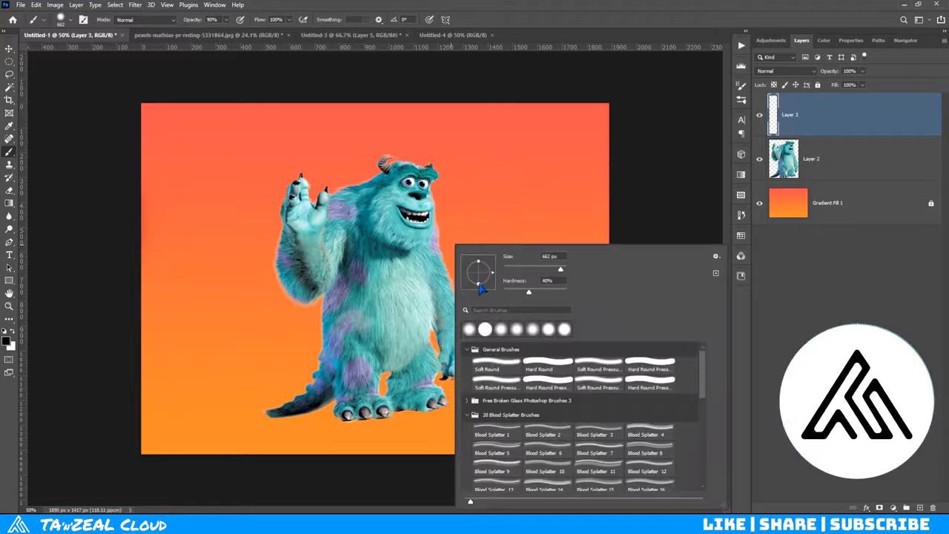
drag(479, 285, 479, 281)
drag(481, 277, 479, 274)
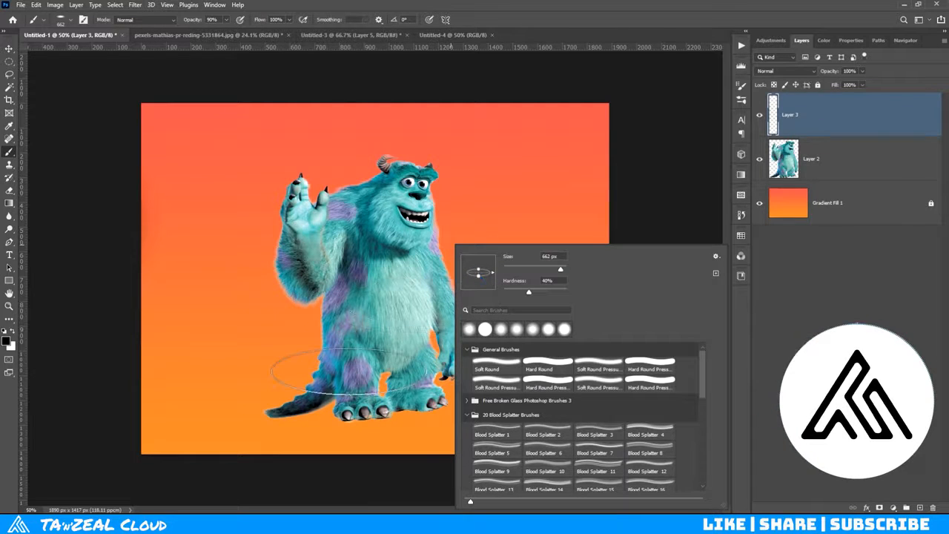
click(379, 414)
key(ctrl+z)
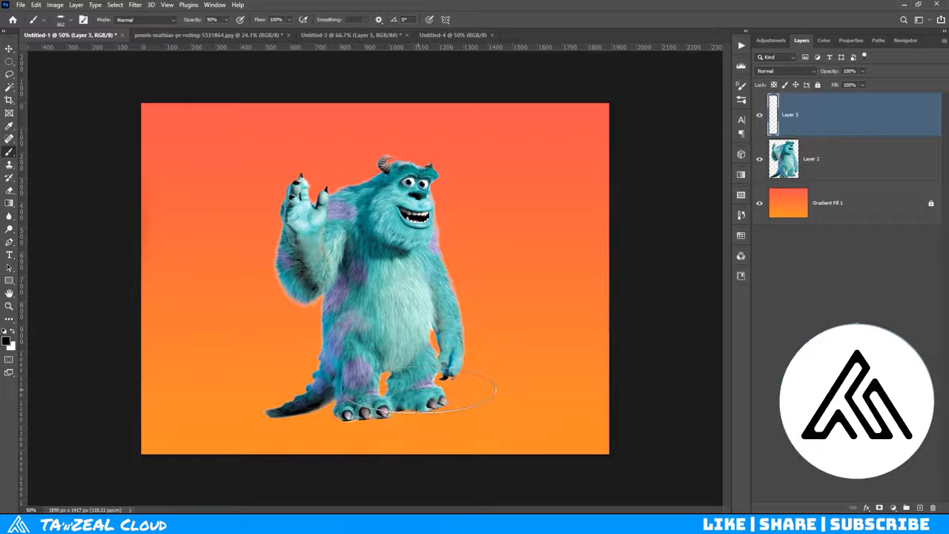
Paint a soft black elliptical shadow under the monster's feet on Layer 3, and reorder the layers so it sits behind Layer 2.
drag(410, 406, 410, 407)
click(370, 398)
mouse_move(875, 161)
mouse_down()
mouse_move(881, 172)
mouse_move(878, 98)
mouse_up()
key(v)
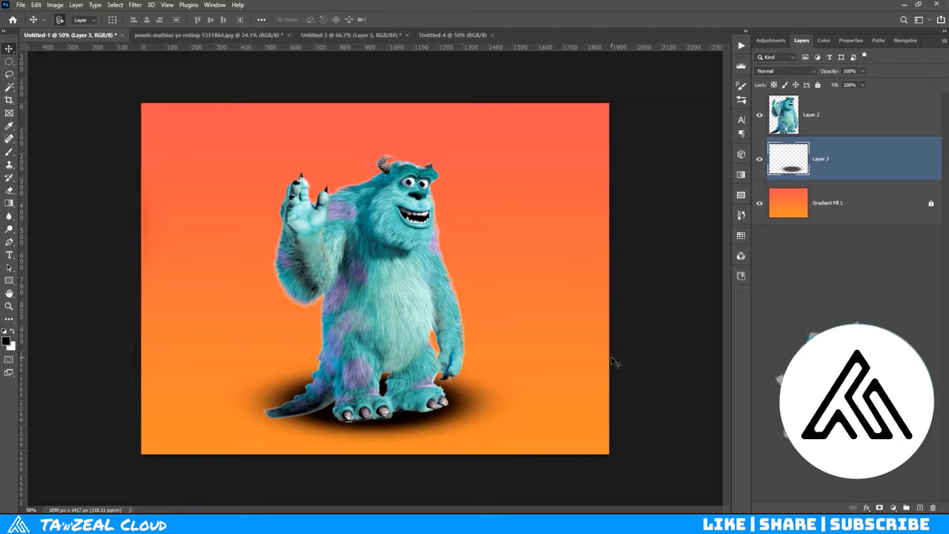
Replace the painted shadow layer with a fresh empty layer directly above Gradient Fill 1.
key(Delete)
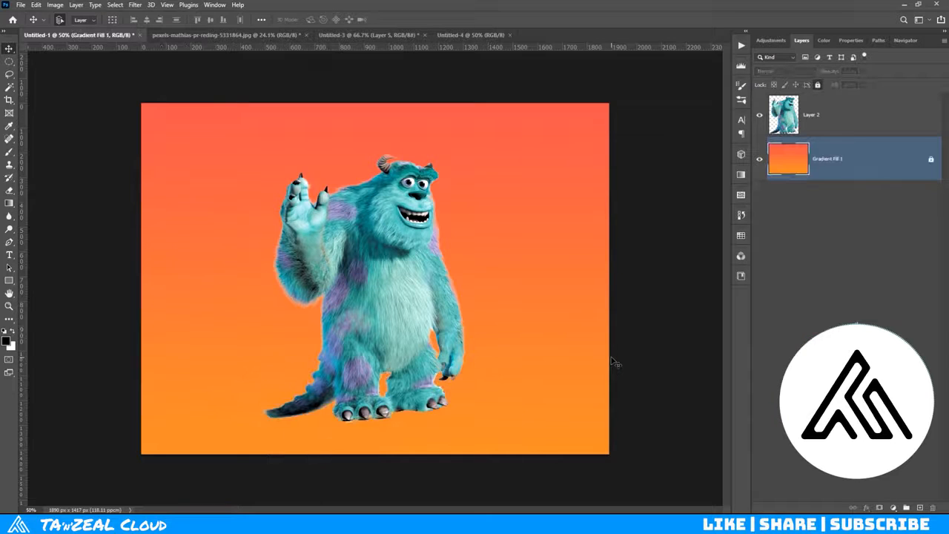
key(ctrl+shift+n)
key(Return)
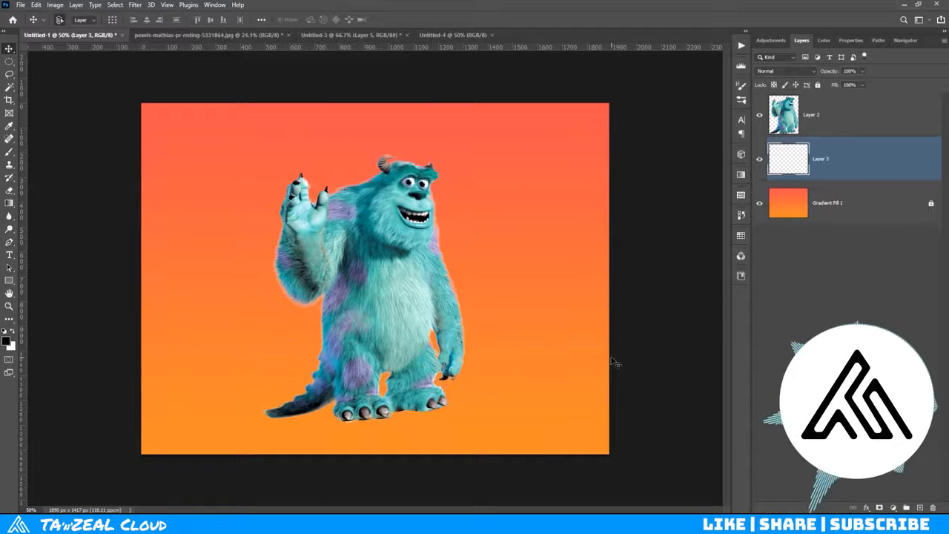
Set the Brush tool to a round tip with 369 px size and 39% hardness.
key(b)
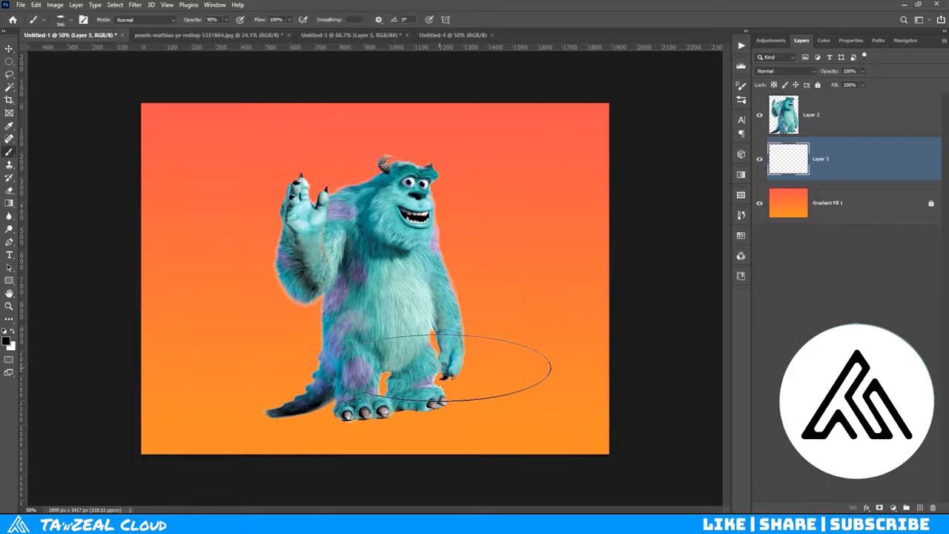
right_click(445, 367)
click(491, 333)
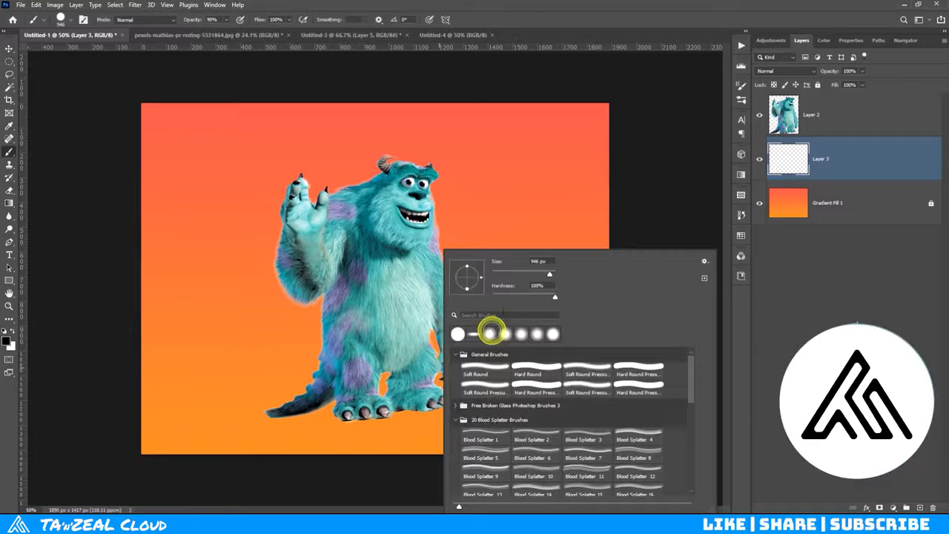
drag(540, 297, 517, 299)
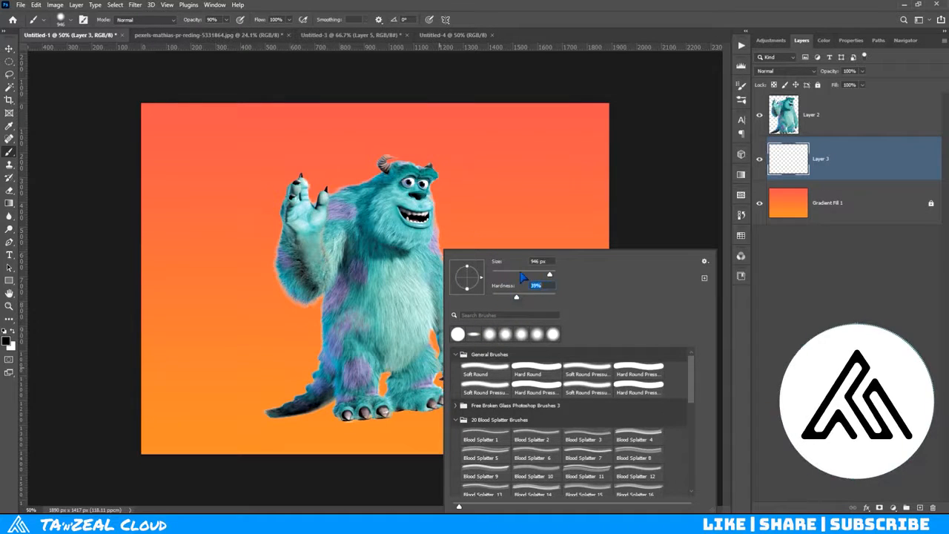
drag(538, 272, 542, 274)
click(552, 276)
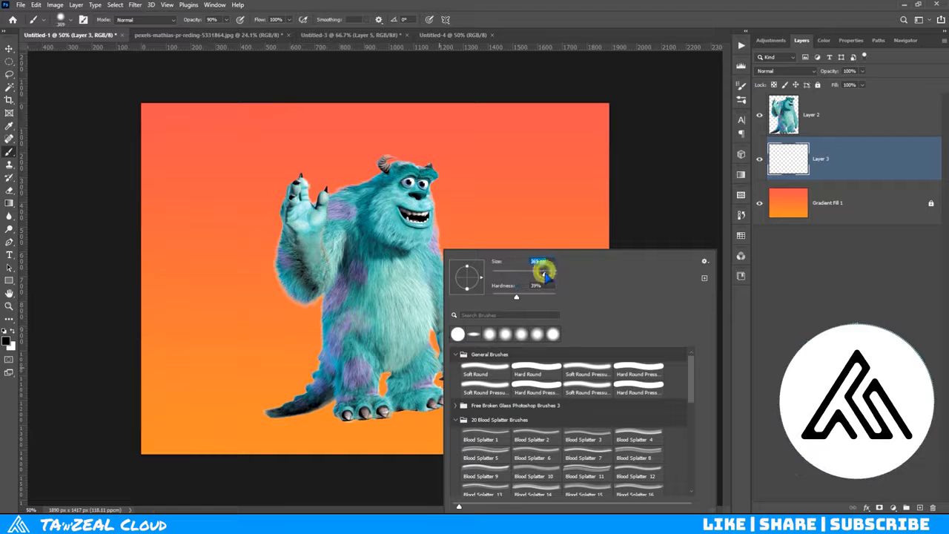
Paint one soft black round dab at the monster's feet on Layer 3, and bring that layer above Layer 2.
click(384, 400)
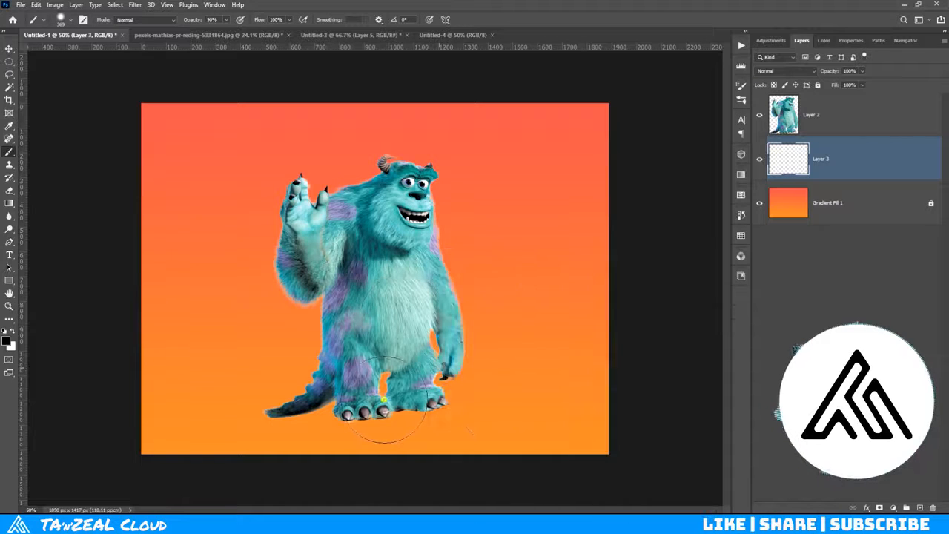
click(384, 402)
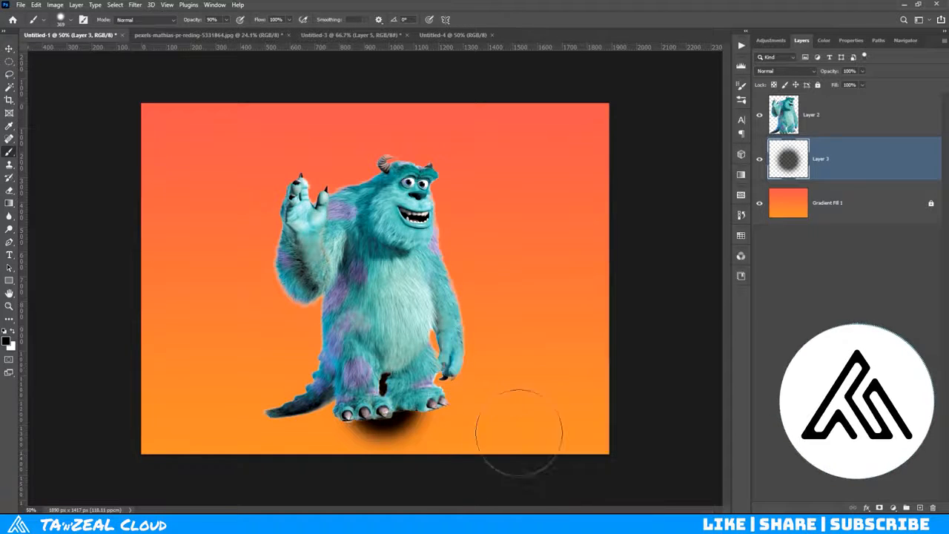
drag(858, 167, 847, 104)
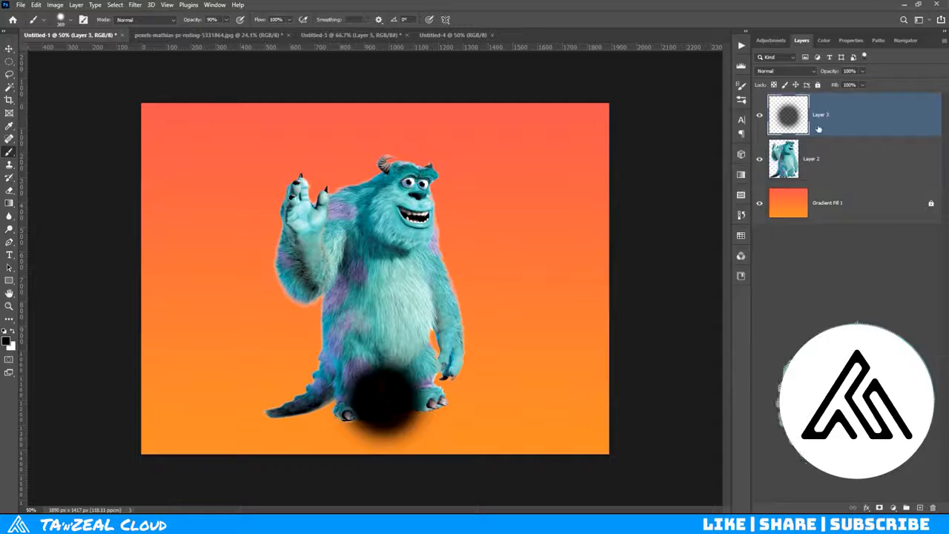
Transform the black dab into a flat shadow, 236.74% wide and 19.16% high, and position it under the monster's feet.
key(v)
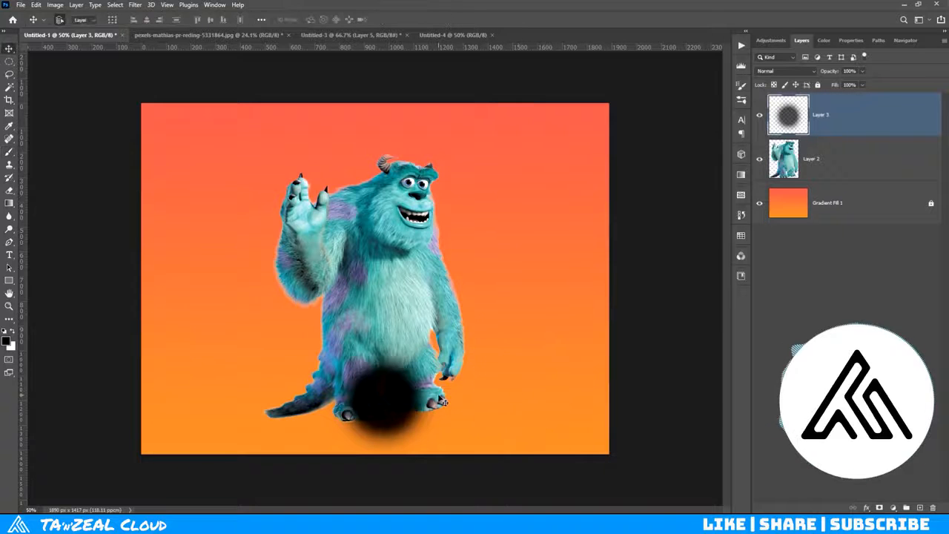
key(ctrl+t)
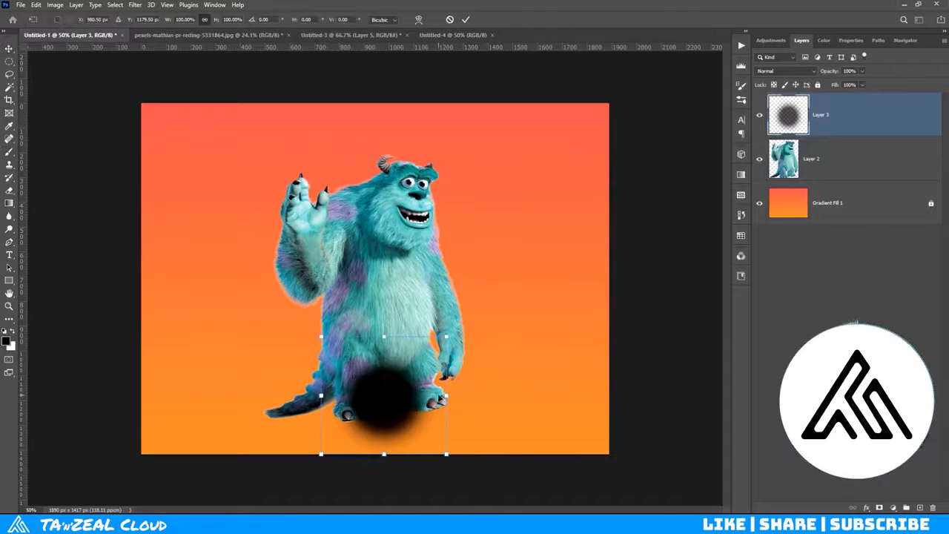
drag(385, 339, 616, 442)
drag(543, 444, 472, 419)
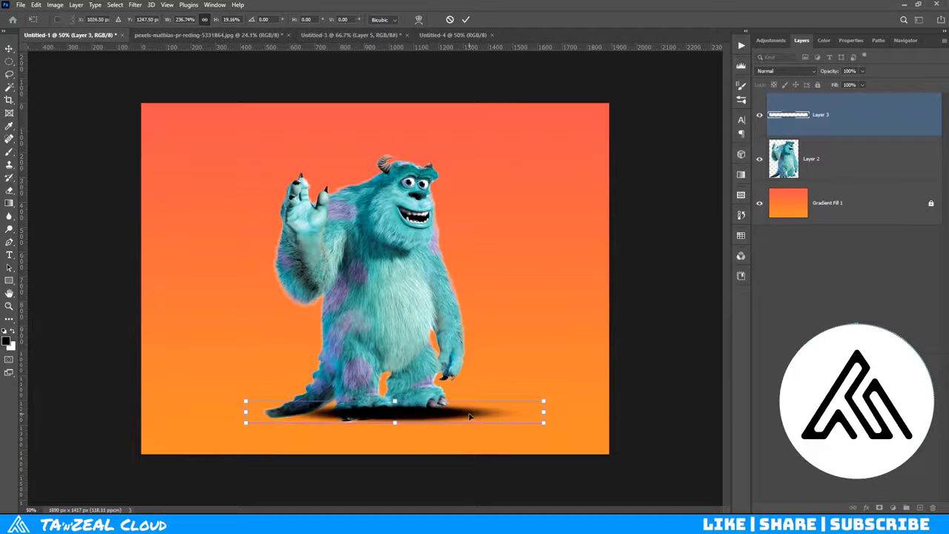
key(Return)
Place the shadow layer below Layer 2, and set its opacity to 72%.
drag(848, 99, 841, 172)
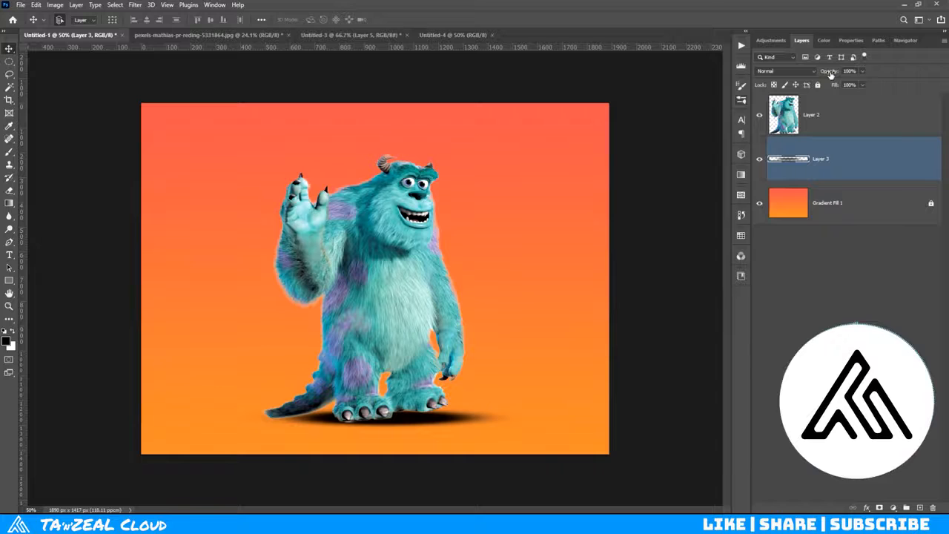
drag(823, 74, 817, 74)
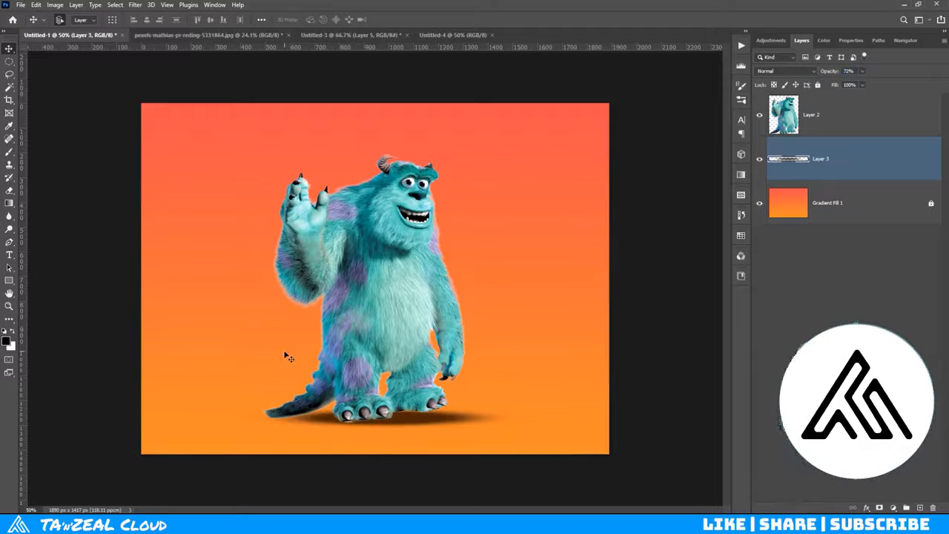